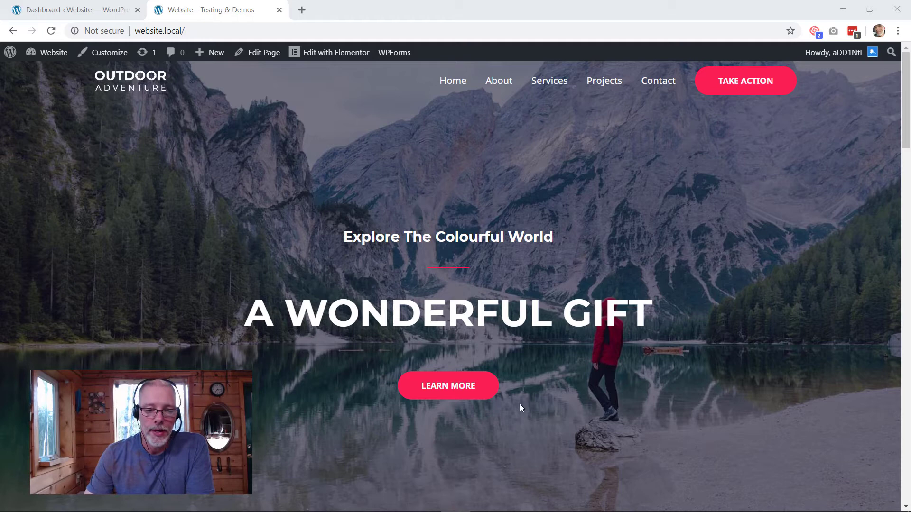
Step: Scroll the live home page past the hero, quote and events sections to the four-photo tours grid
scroll(282, 392, "down", 8)
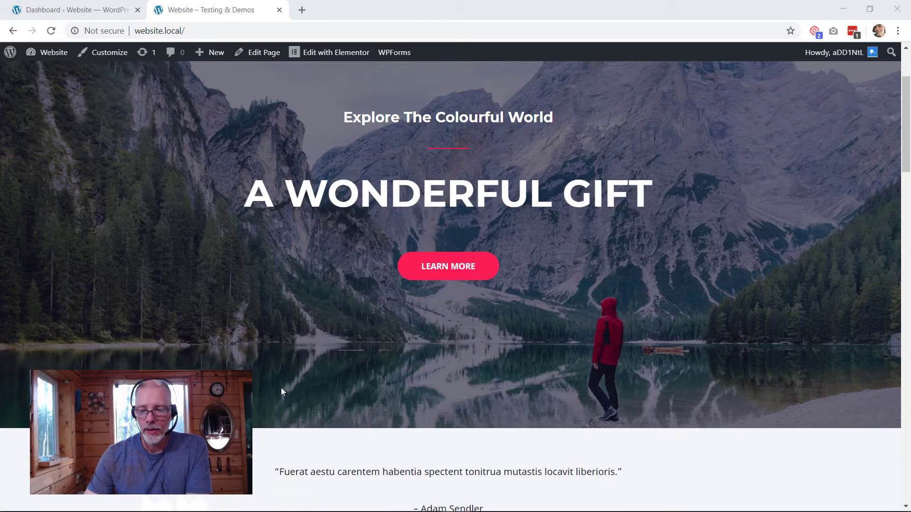
scroll(283, 392, "down", 7)
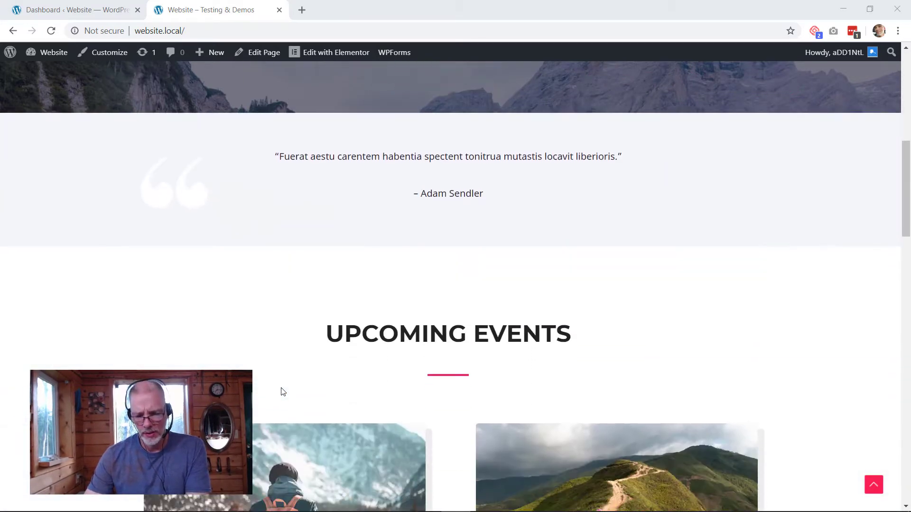
scroll(282, 392, "down", 8)
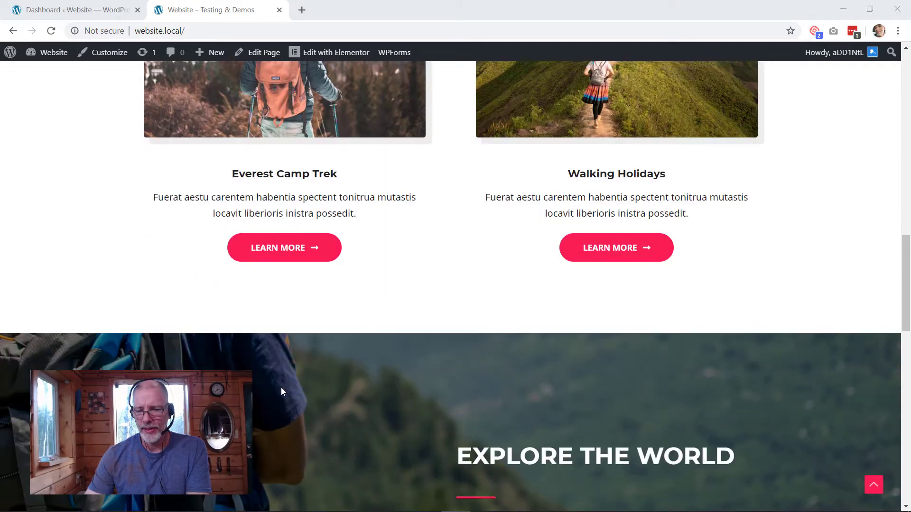
scroll(283, 392, "down", 5)
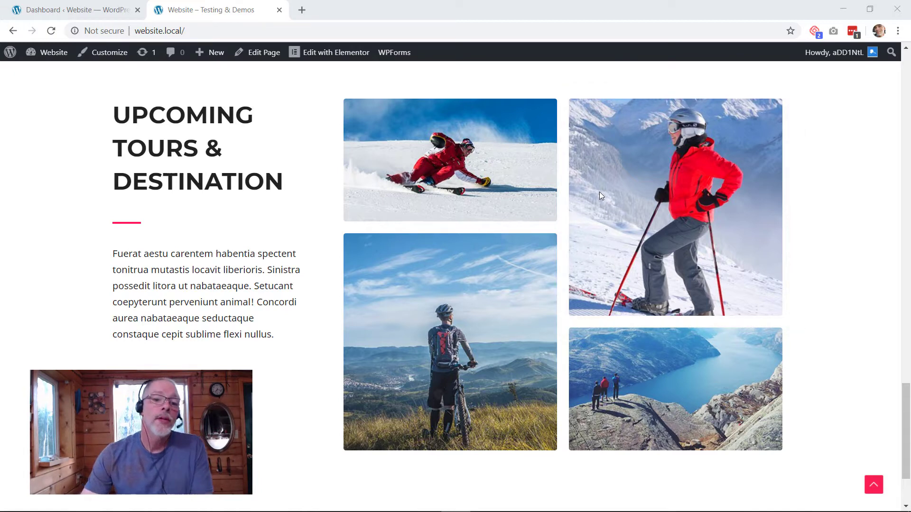
Step: Go to the admin Dashboard and open the list of Pages
left_click(56, 15)
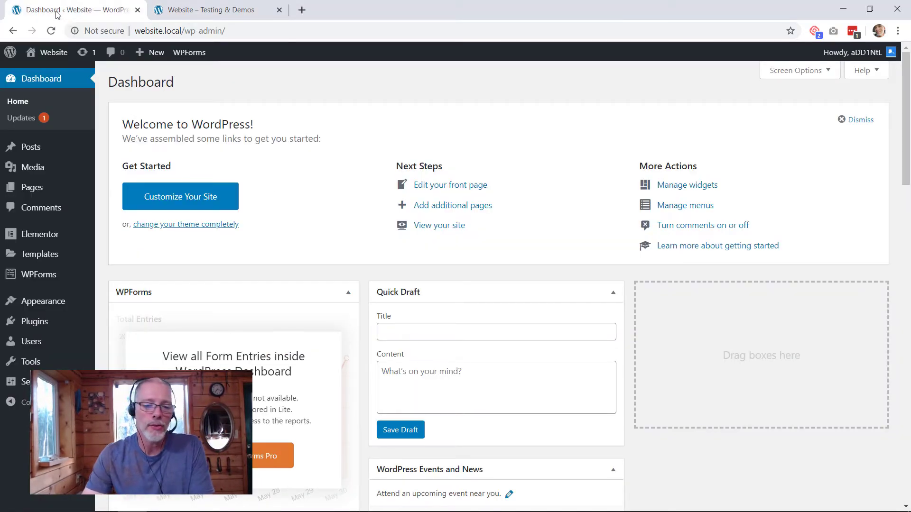
left_click(34, 191)
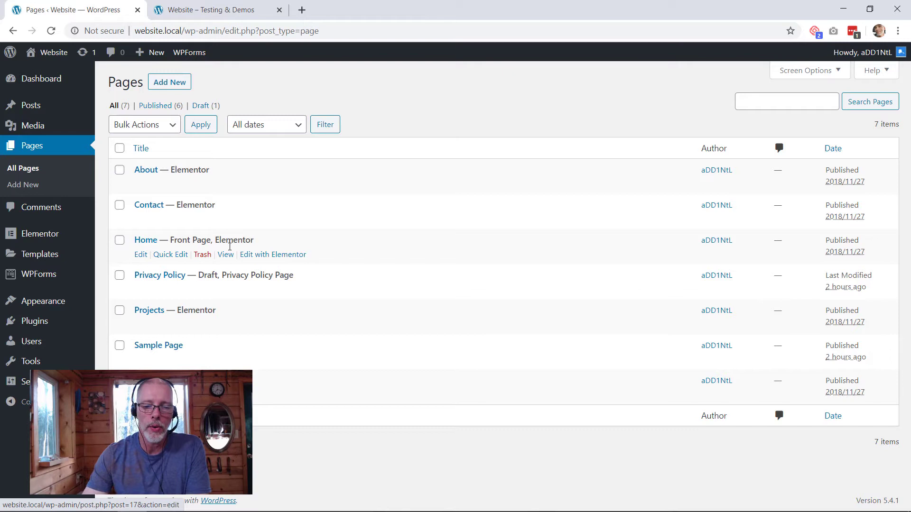
Step: Edit the Home page with Elementor and bring the Upcoming Tours & Destination grid into view
left_click(280, 255)
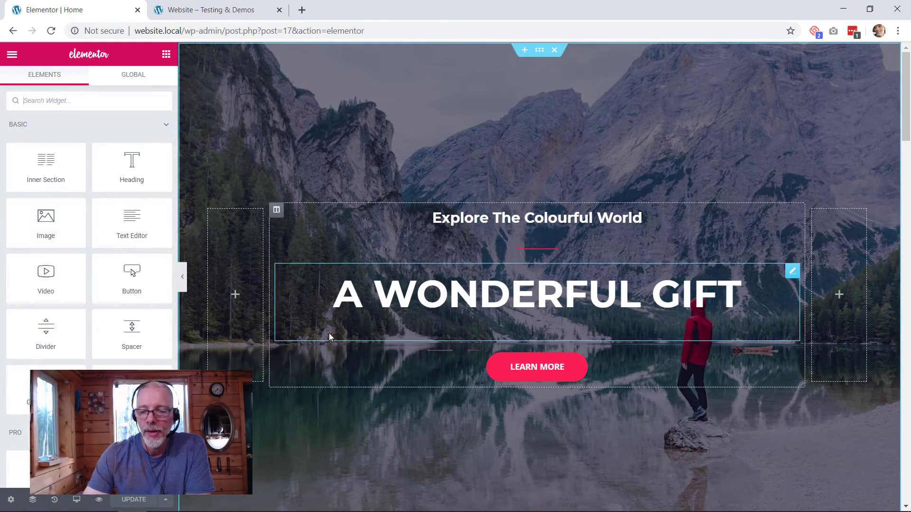
scroll(330, 335, "down", 7)
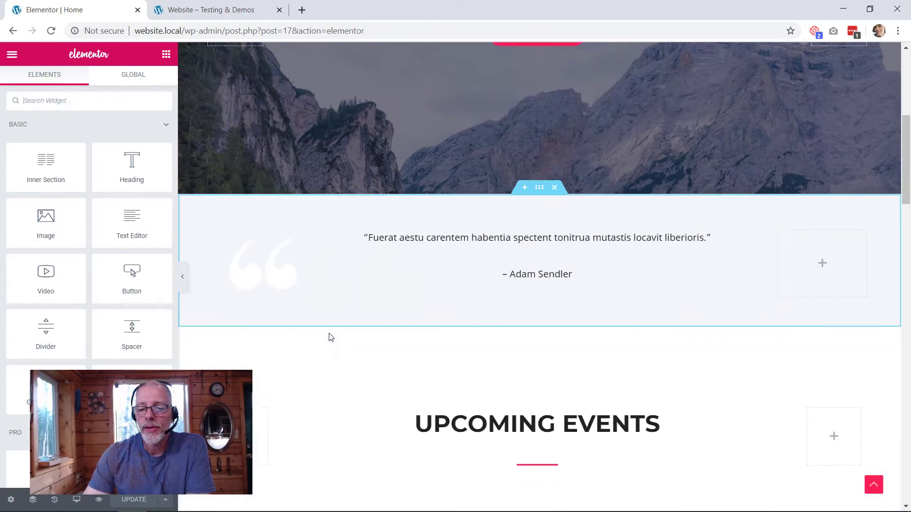
scroll(330, 336, "down", 4)
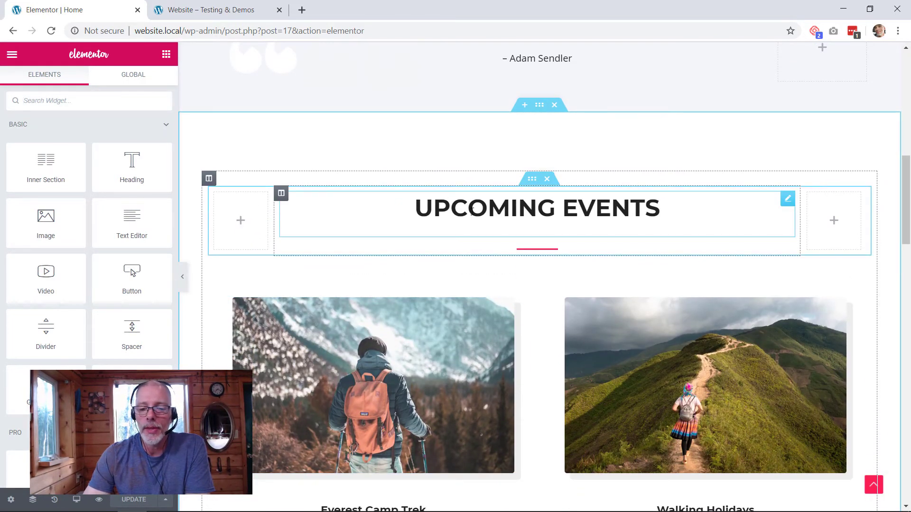
left_click(472, 211)
scroll(477, 378, "down", 4)
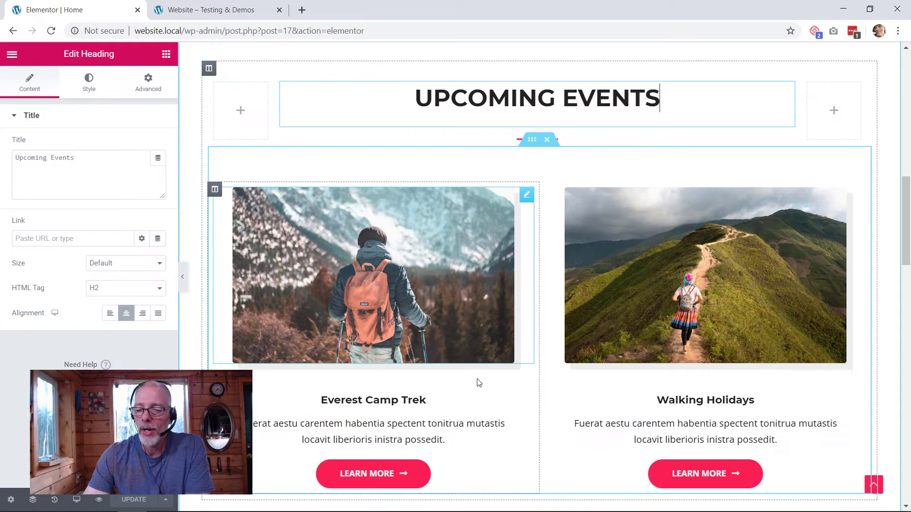
scroll(478, 382, "down", 10)
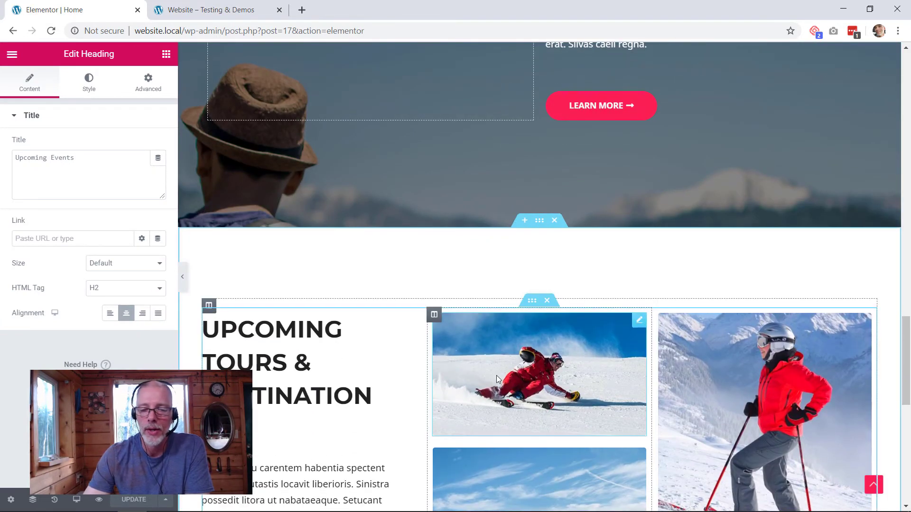
Step: Replace the grid's top middle photo with the uploaded 12856-web.jpg hikers image
left_click(536, 363)
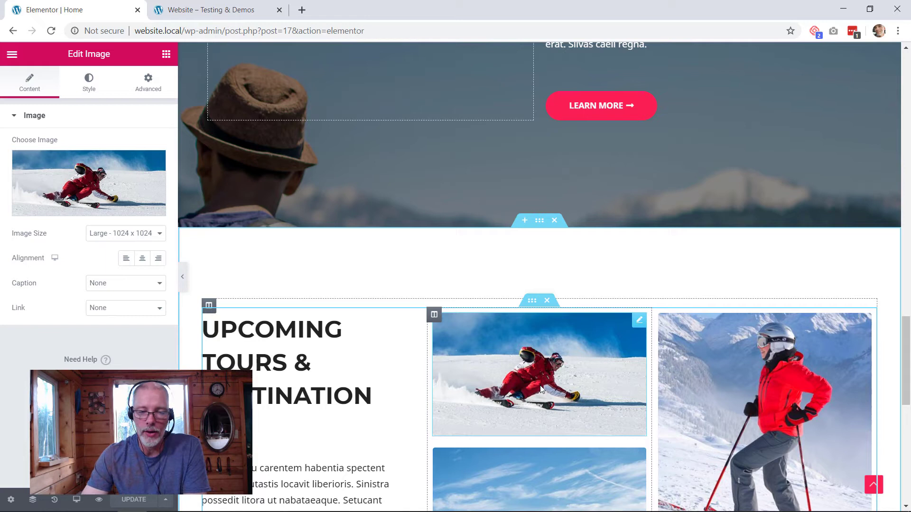
mouse_move(108, 199)
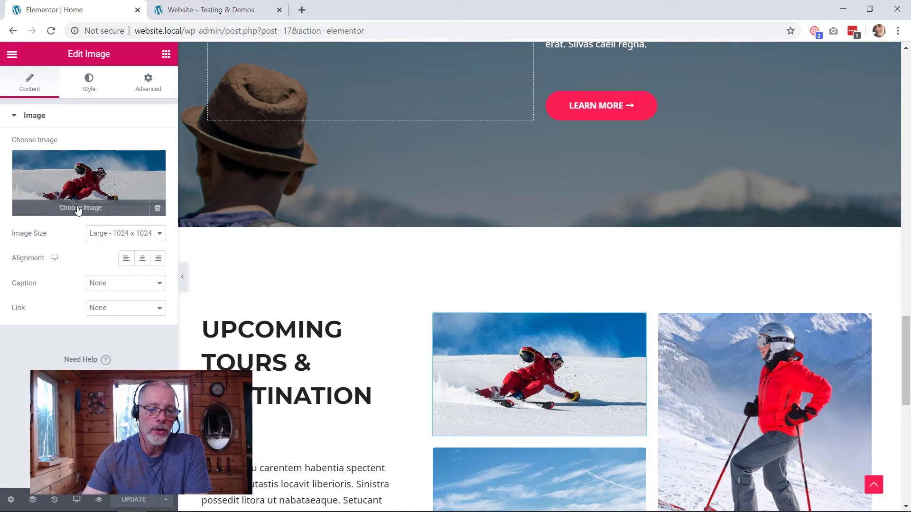
left_click(79, 209)
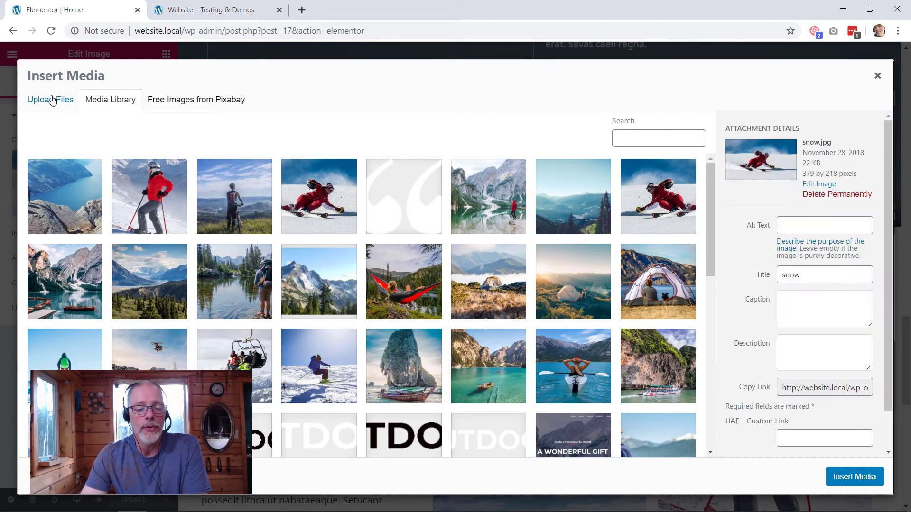
left_click(52, 101)
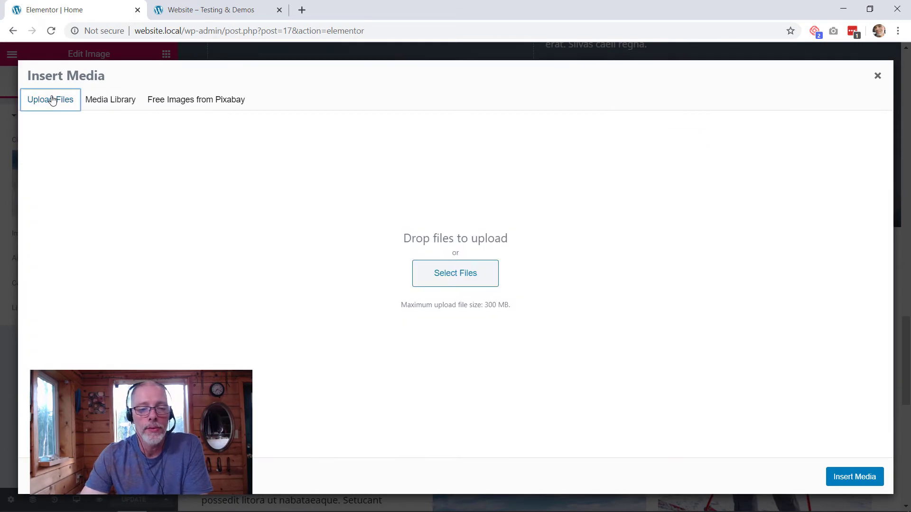
left_click(430, 275)
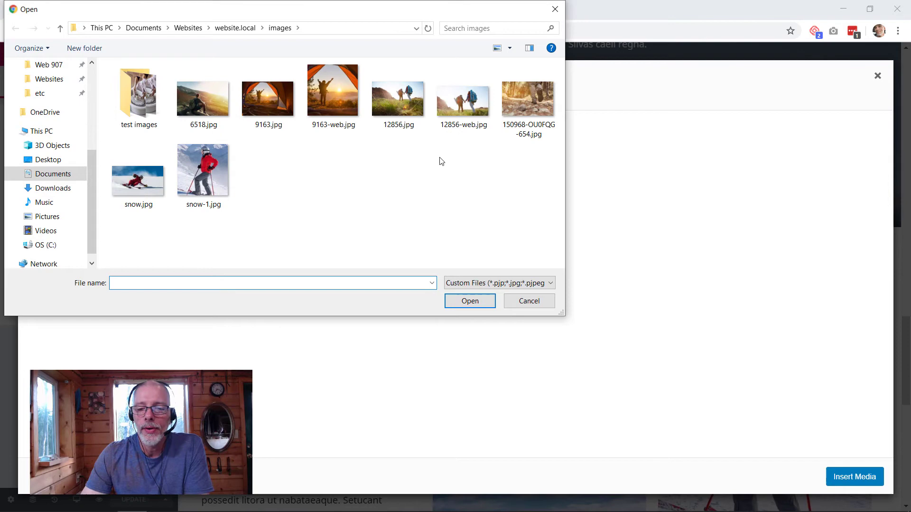
left_click(461, 107)
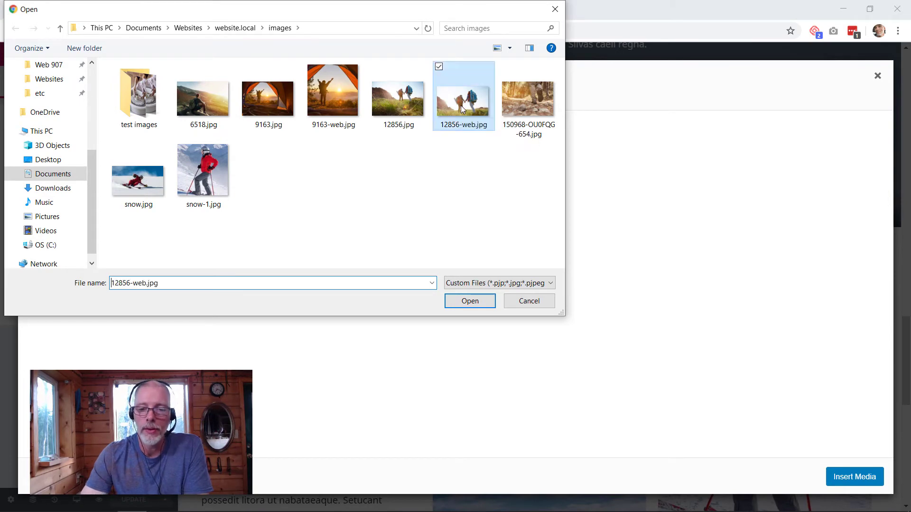
left_click(457, 304)
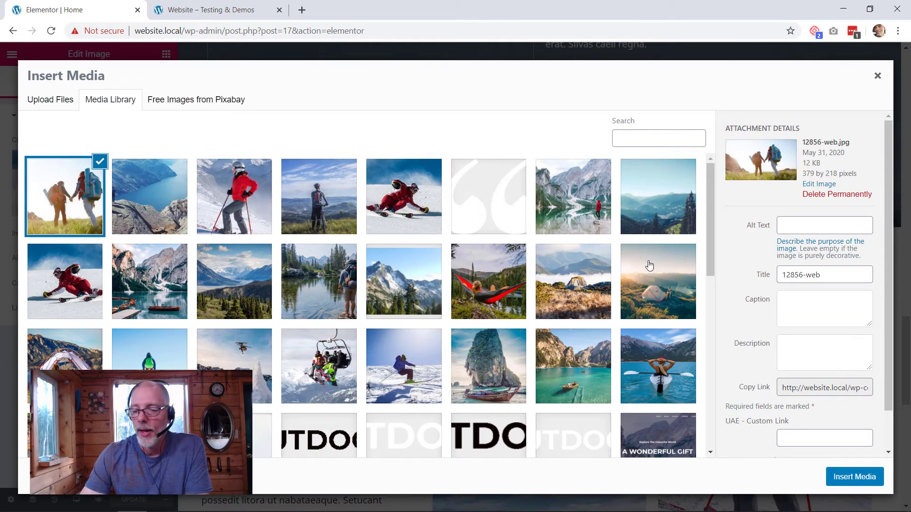
left_click(849, 480)
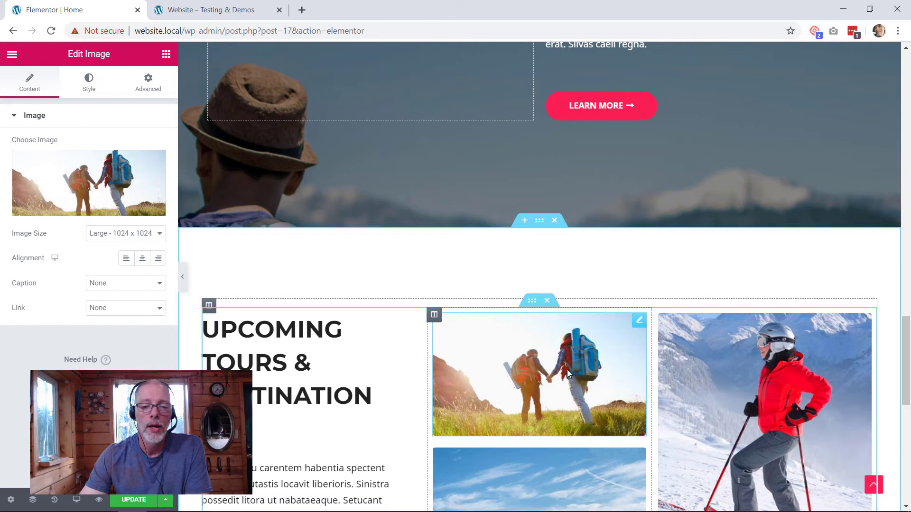
Step: Replace the tall skier photo with the uploaded 9163-web.jpg tent-at-sunset image
scroll(568, 370, "down", 3)
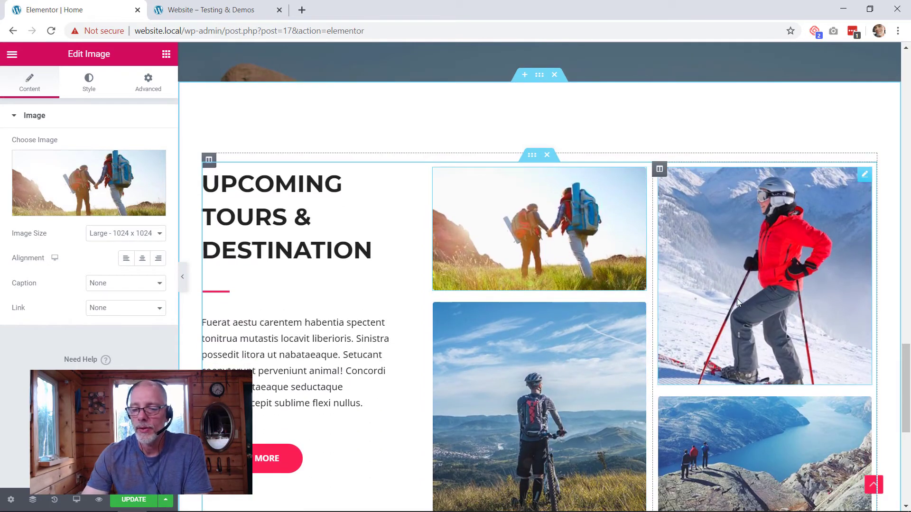
left_click(737, 298)
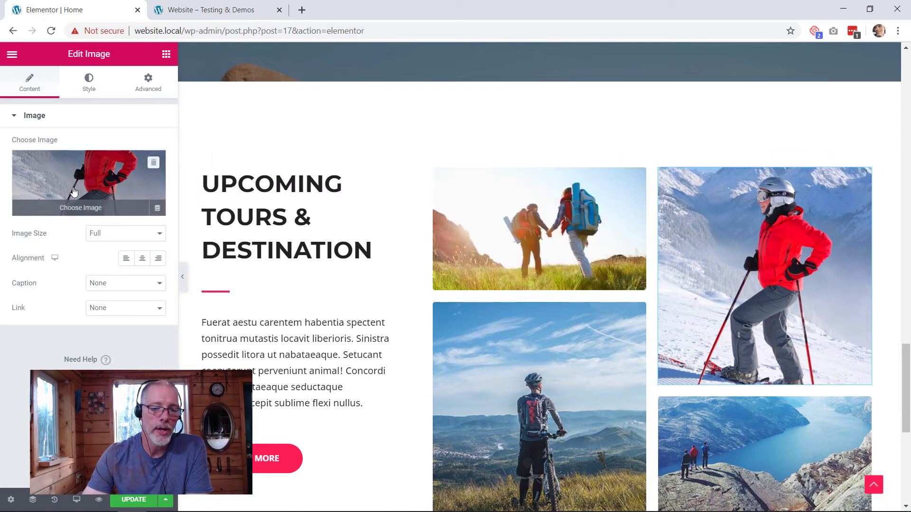
left_click(86, 207)
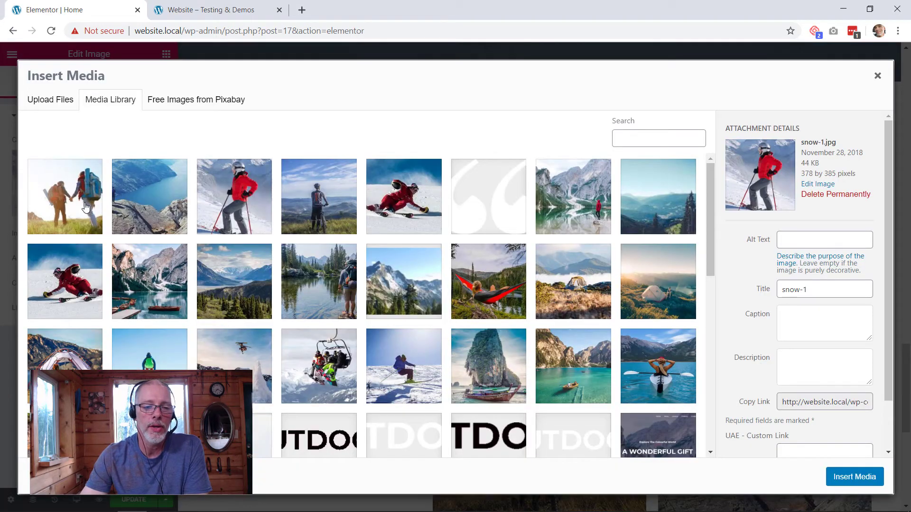
left_click(55, 99)
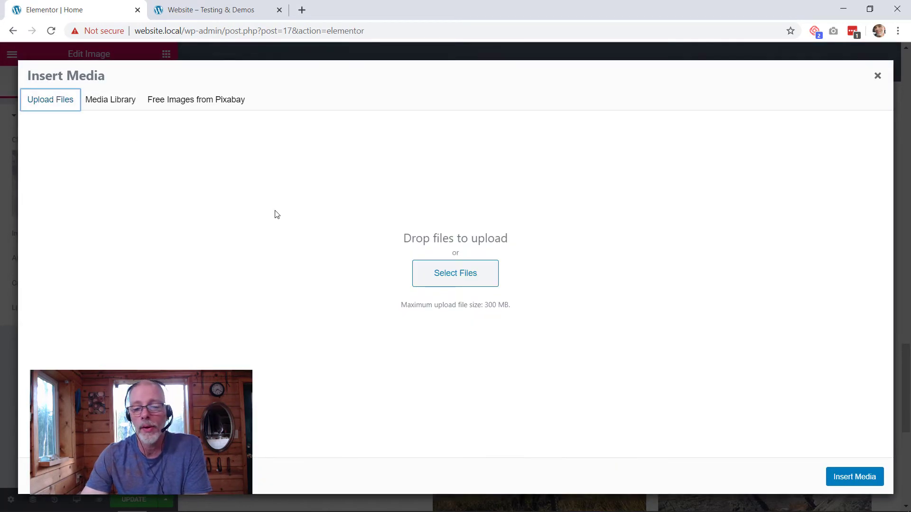
left_click(452, 283)
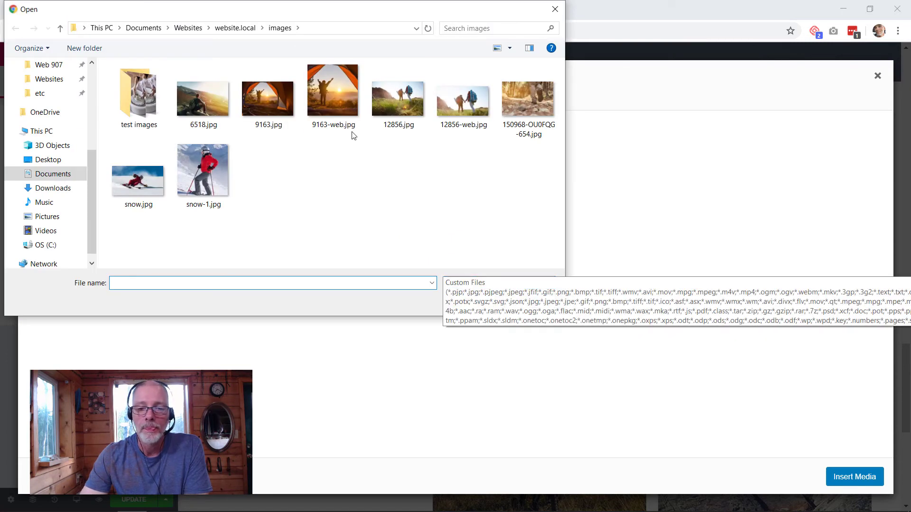
left_click(337, 107)
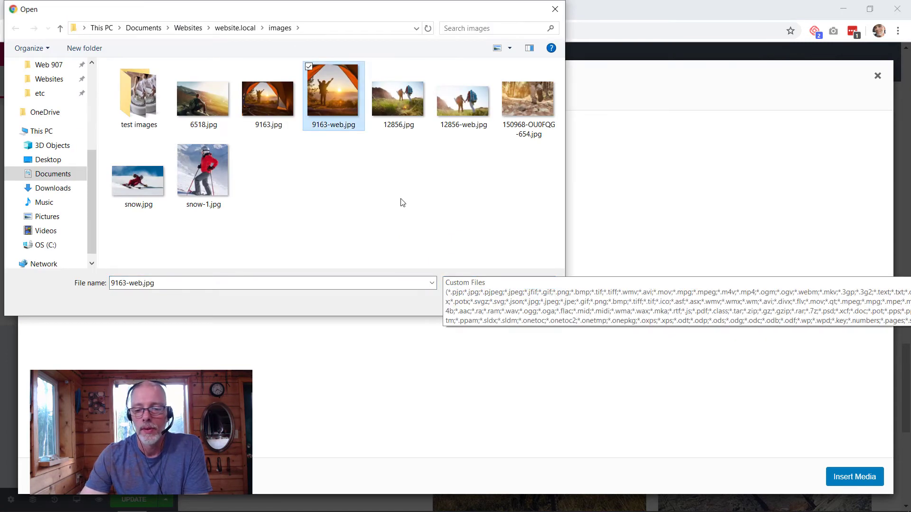
left_click(467, 245)
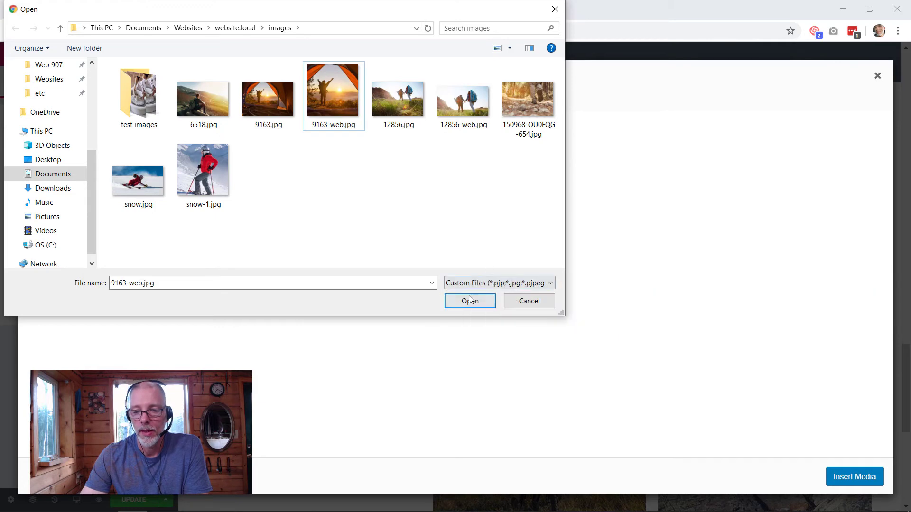
left_click(317, 84)
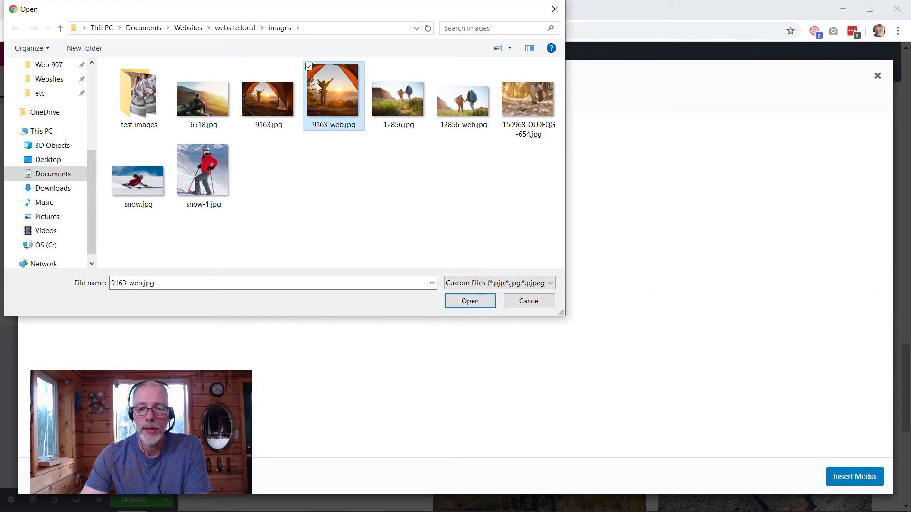
left_click(476, 307)
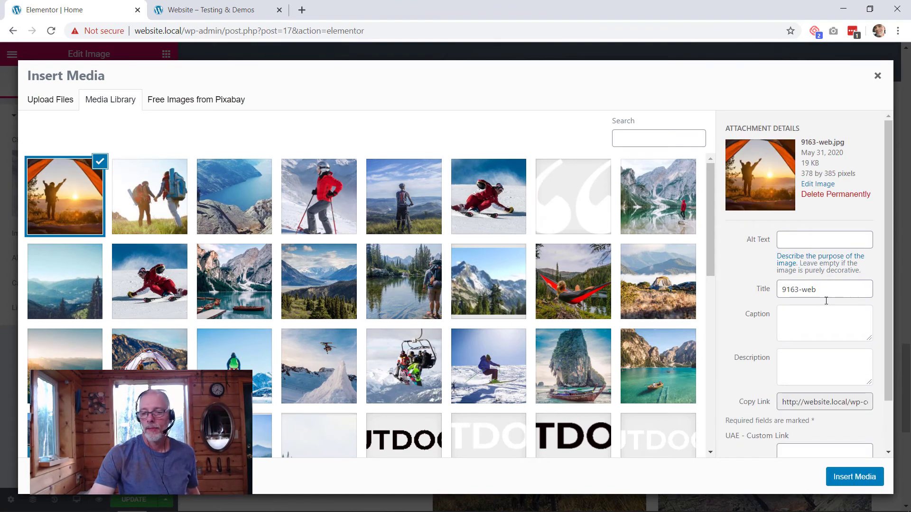
left_click(837, 480)
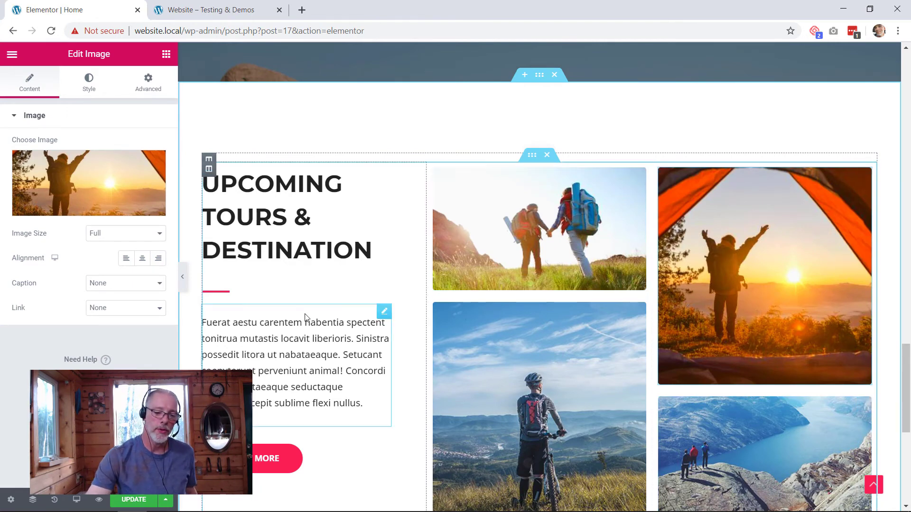
Step: Update the page in Elementor and reload the live home page to check the changes
left_click(131, 499)
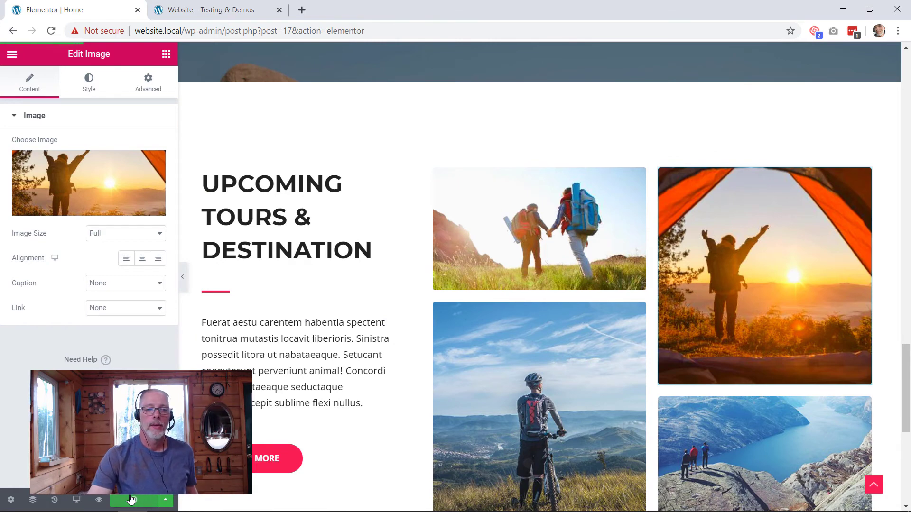
left_click(216, 15)
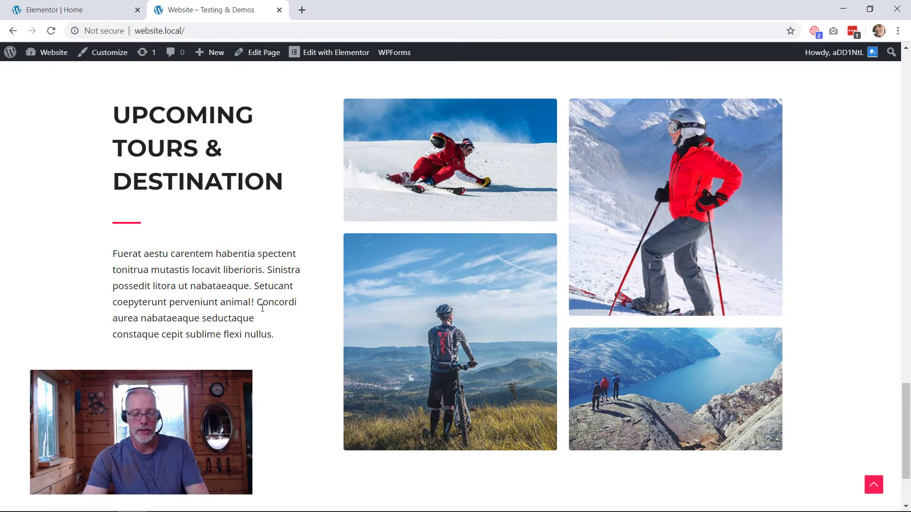
key("F5")
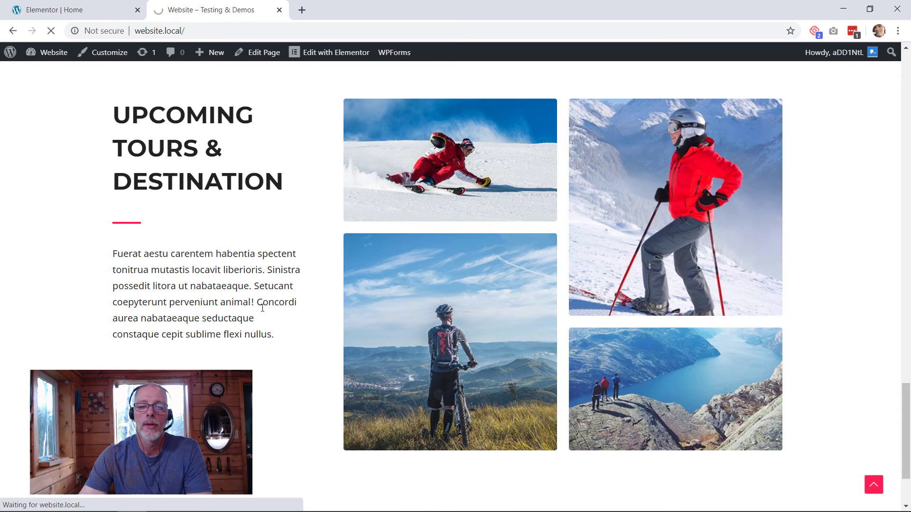